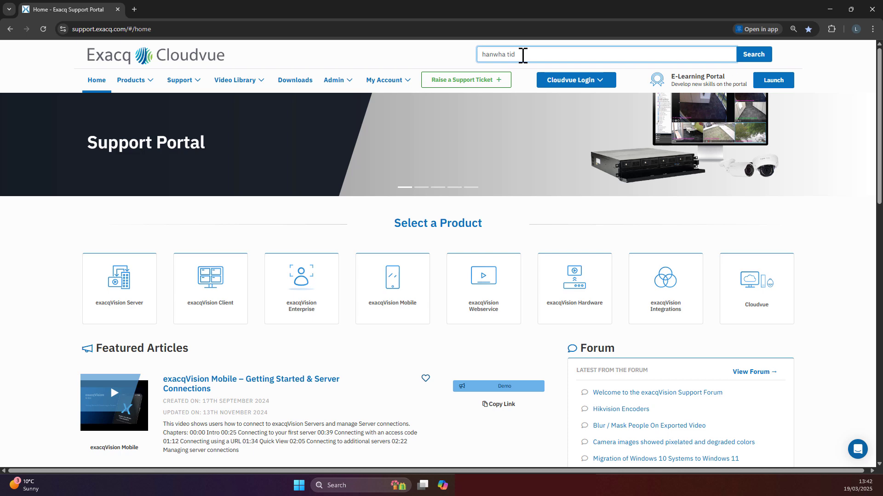
Search the support portal for the TID-600R intercom and open 'Using the Hanwha TID-600R Intercom with exacqVision'.
{"action": "type", "text": "600r intercom"}
{"action": "key", "text": "Return"}
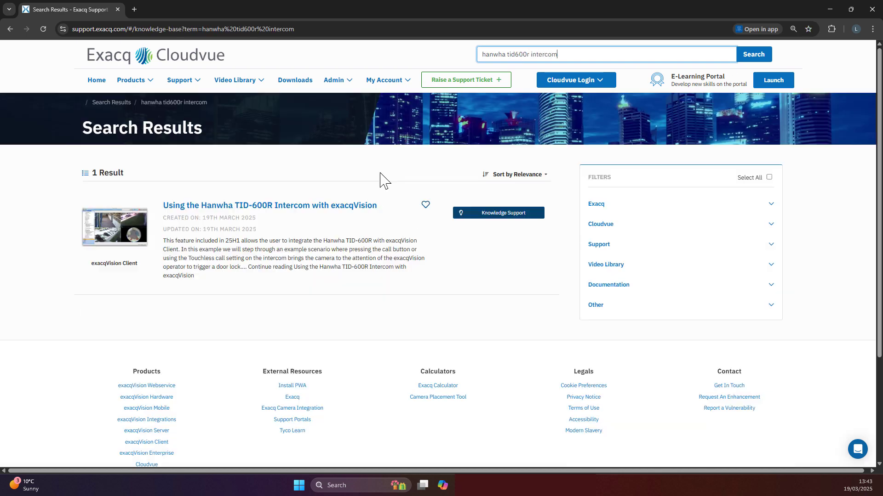
{"action": "left_click", "coordinate": [327, 211]}
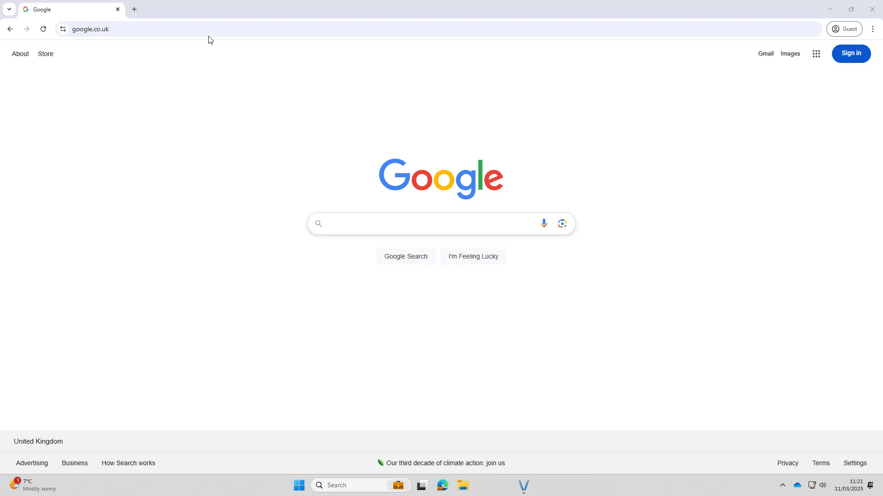
Load the intercom at 172.19.239.183, sign in as admin, and open its setup settings.
{"action": "left_click", "coordinate": [166, 26]}
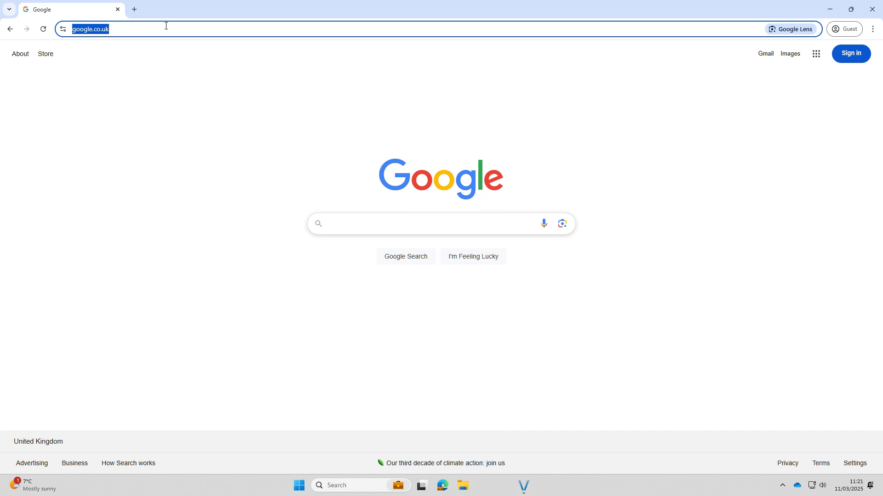
{"action": "type", "text": "172.19.23"}
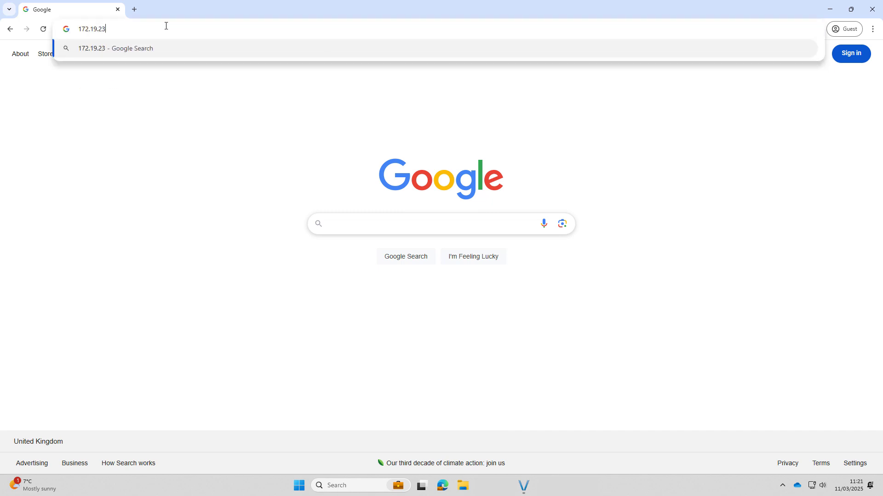
{"action": "type", "text": "9.183"}
{"action": "key", "text": "Return"}
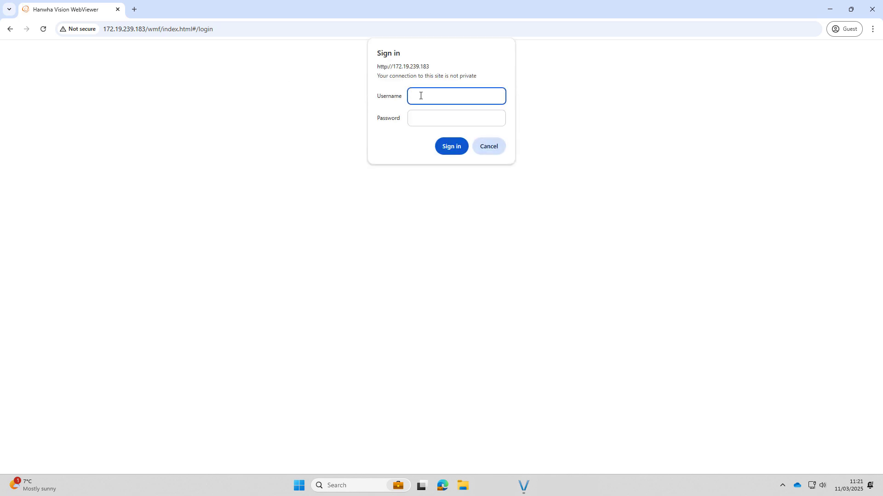
{"action": "type", "text": "admin"}
{"action": "key", "text": "Tab"}
{"action": "type", "text": "*****"}
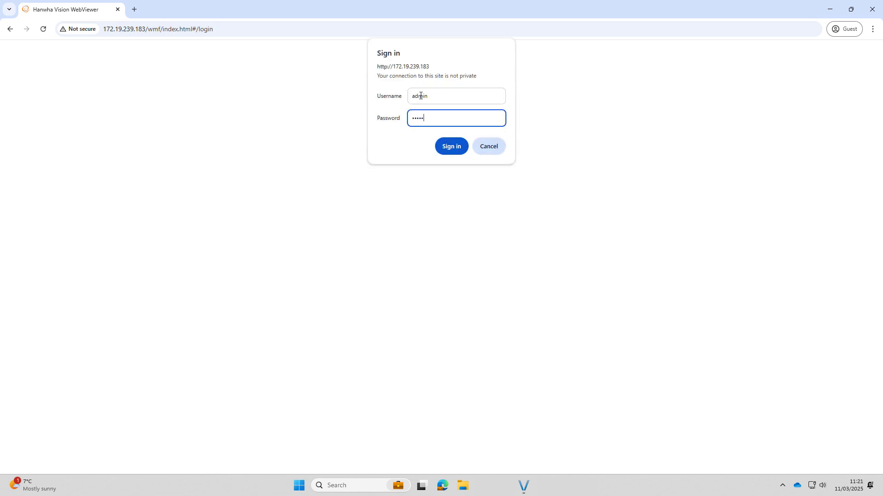
{"action": "type", "text": "*****"}
{"action": "left_click", "coordinate": [449, 148]}
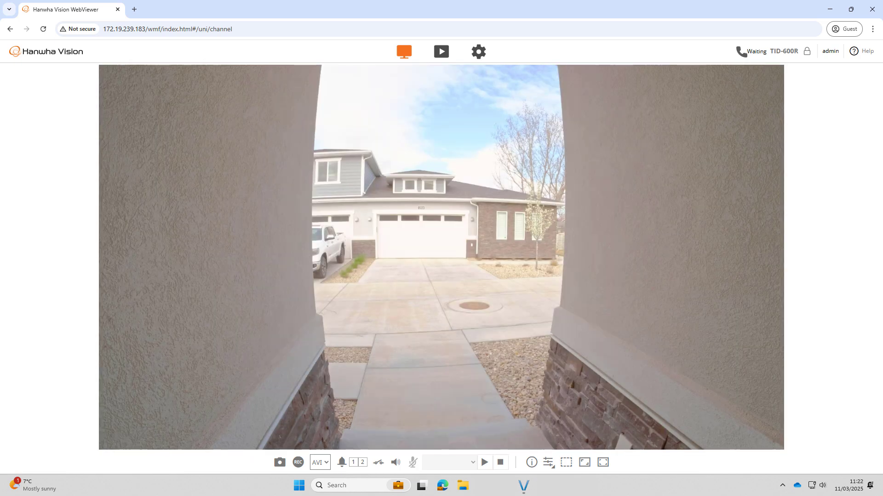
{"action": "left_click", "coordinate": [478, 51]}
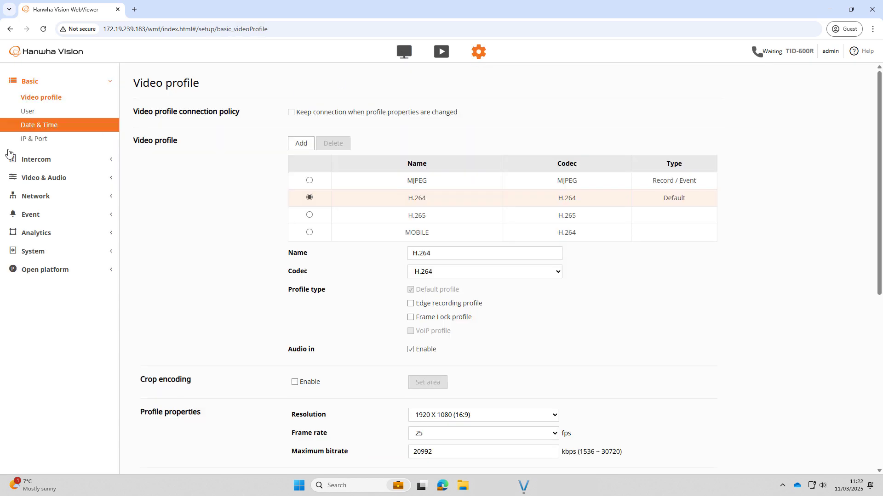
Change the Intercom Call Setup calling time out from 60 to 90 seconds and apply it.
{"action": "left_click", "coordinate": [36, 159]}
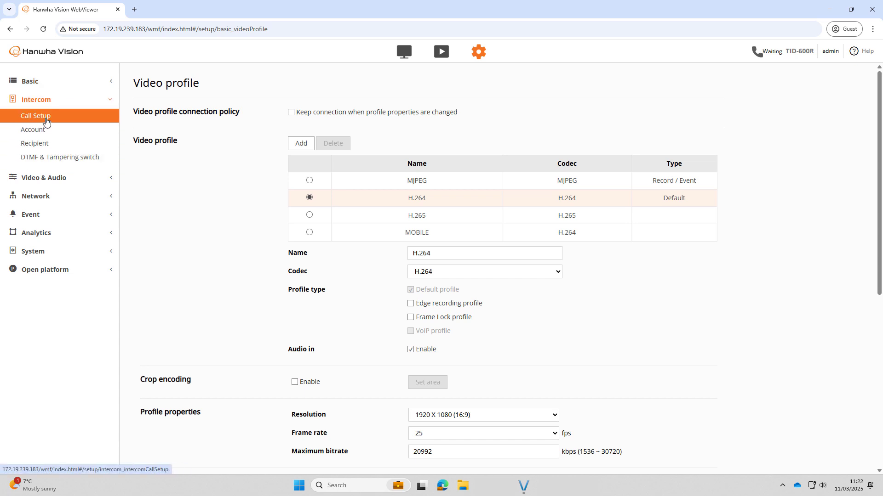
{"action": "left_click", "coordinate": [46, 120]}
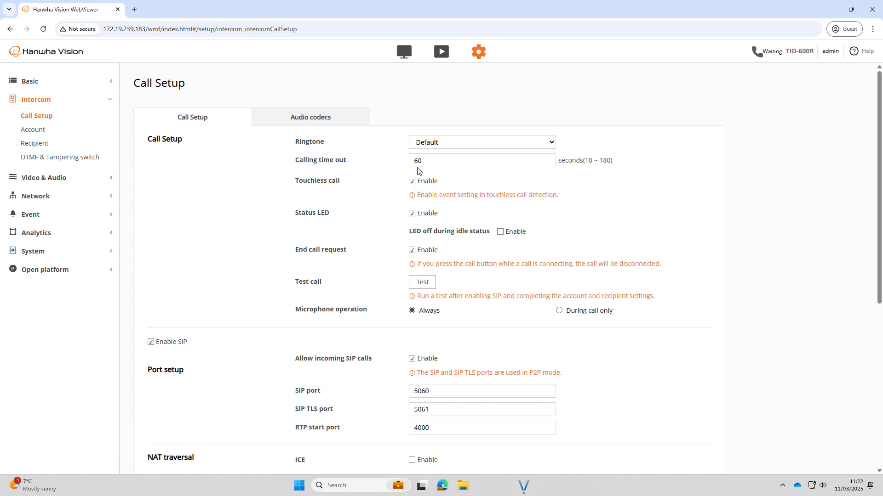
{"action": "left_click_drag", "start_coordinate": [418, 161], "coordinate": [412, 161]}
{"action": "type", "text": "9"}
{"action": "scroll", "coordinate": [578, 204], "scroll_direction": "down", "scroll_amount": 6}
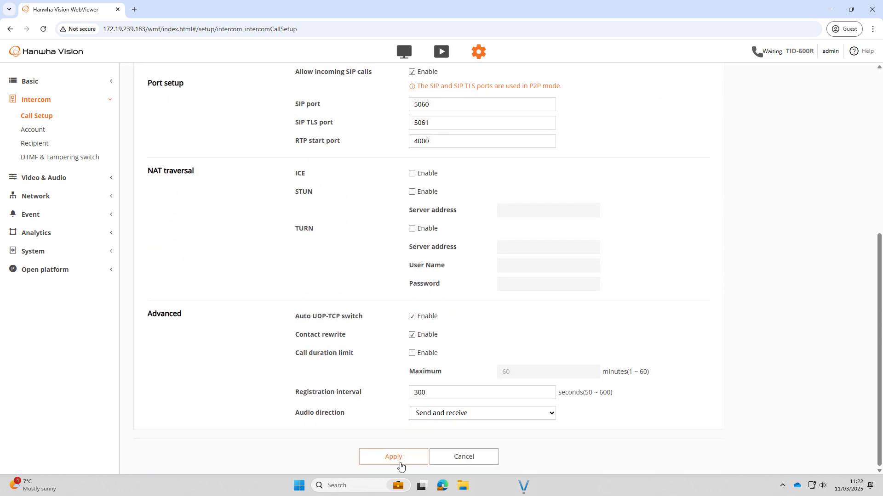
{"action": "left_click", "coordinate": [401, 463]}
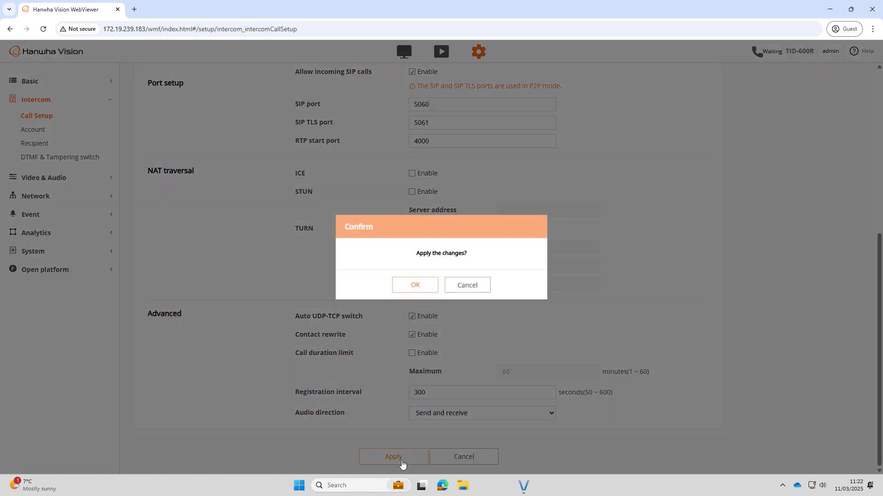
{"action": "left_click", "coordinate": [423, 286]}
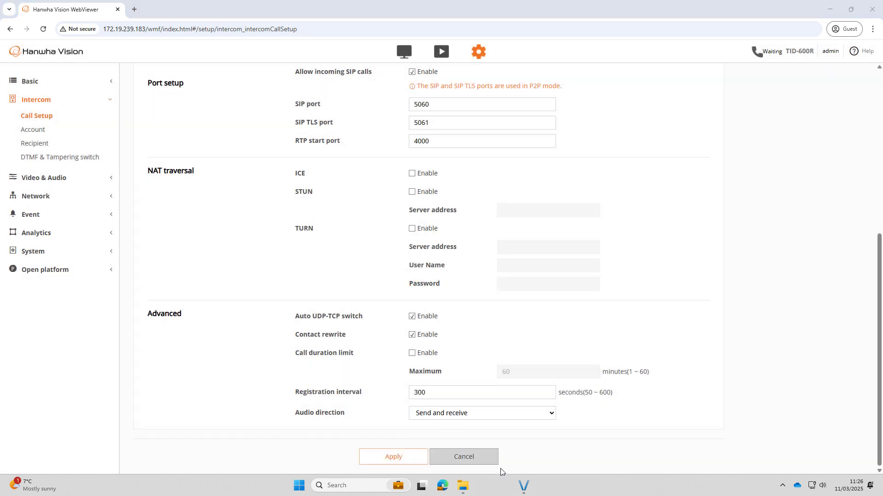
Rescan the network from ipcam windows 10's Add IP Cameras page and filter results for 'ti'.
{"action": "left_click", "coordinate": [526, 488]}
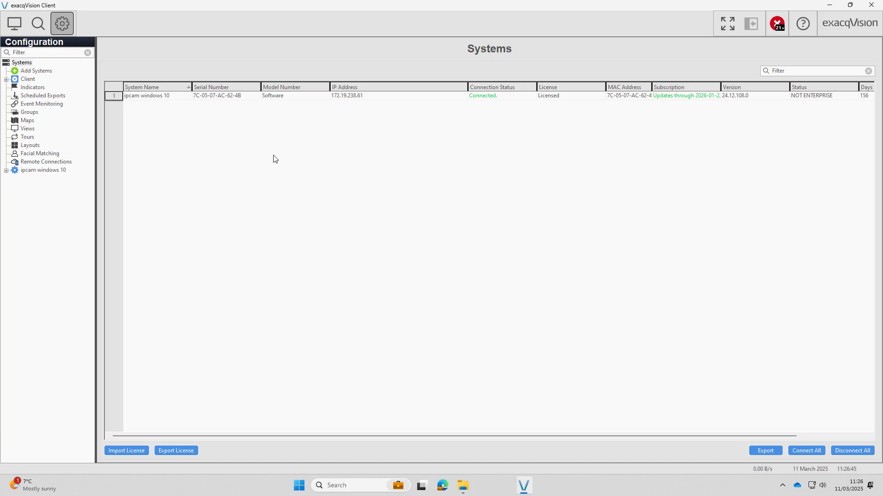
{"action": "left_click", "coordinate": [16, 64]}
{"action": "left_click", "coordinate": [6, 171]}
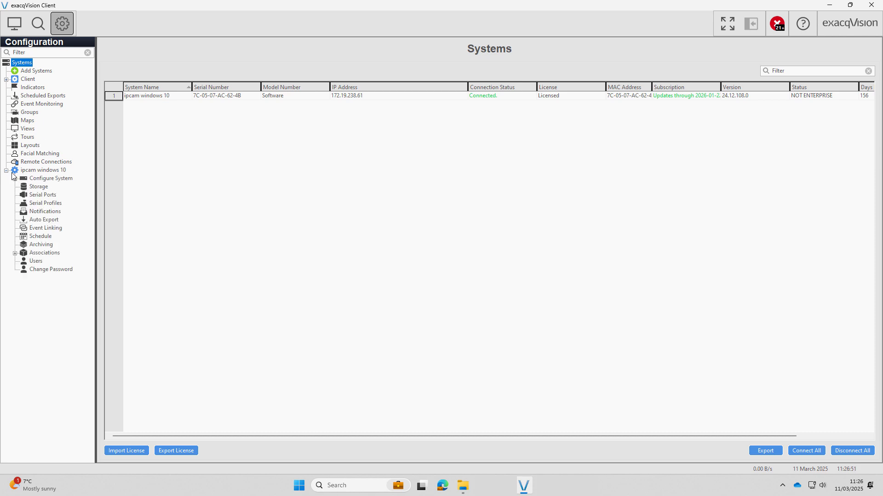
{"action": "left_click", "coordinate": [23, 187]}
{"action": "left_click", "coordinate": [51, 187]}
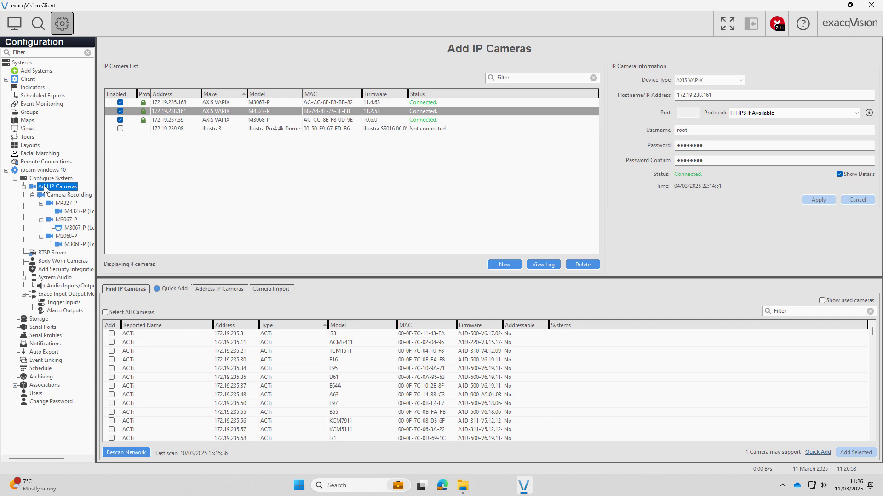
{"action": "left_click", "coordinate": [132, 453]}
{"action": "left_click", "coordinate": [105, 312]}
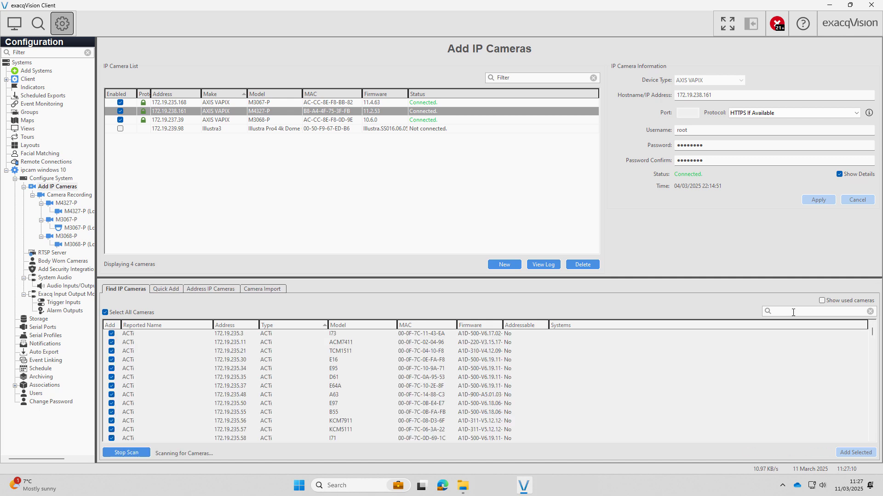
{"action": "left_click", "coordinate": [793, 312]}
{"action": "type", "text": "tid"}
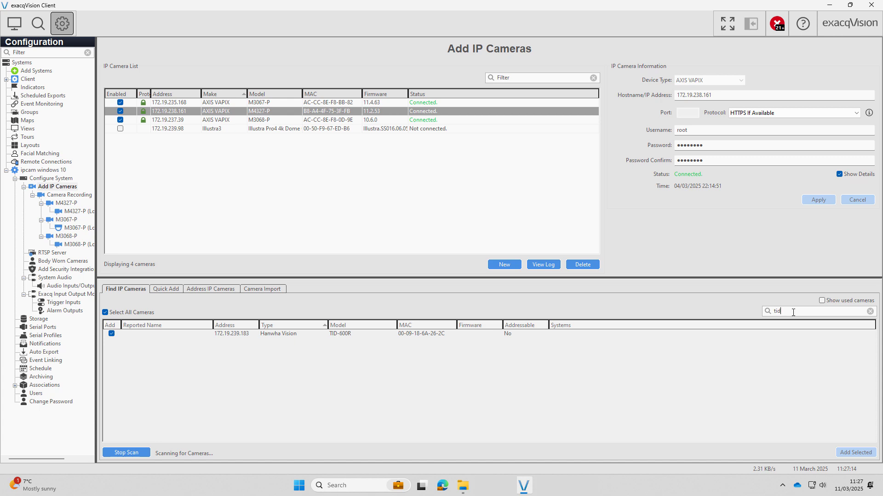
{"action": "left_click", "coordinate": [122, 451]}
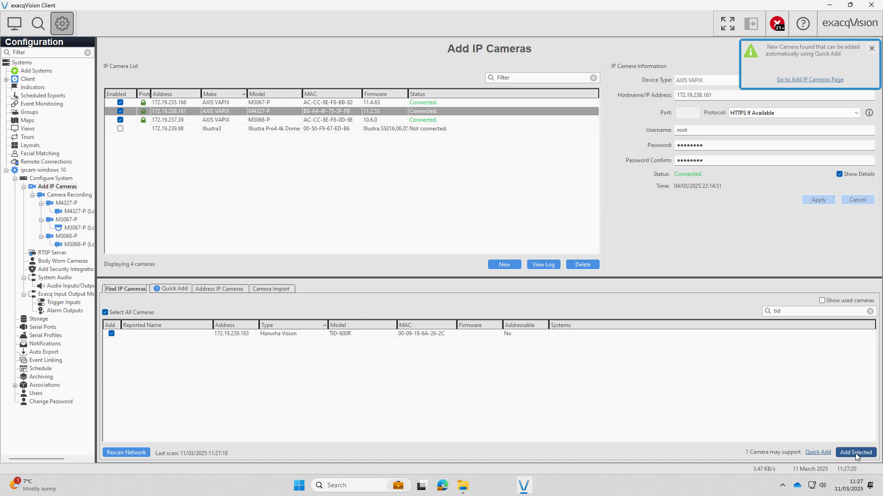
Add the ticked TID-600R intercom using the admin login credentials.
{"action": "left_click", "coordinate": [856, 453]}
{"action": "type", "text": "admin"}
{"action": "key", "text": "Tab"}
{"action": "type", "text": "••••"}
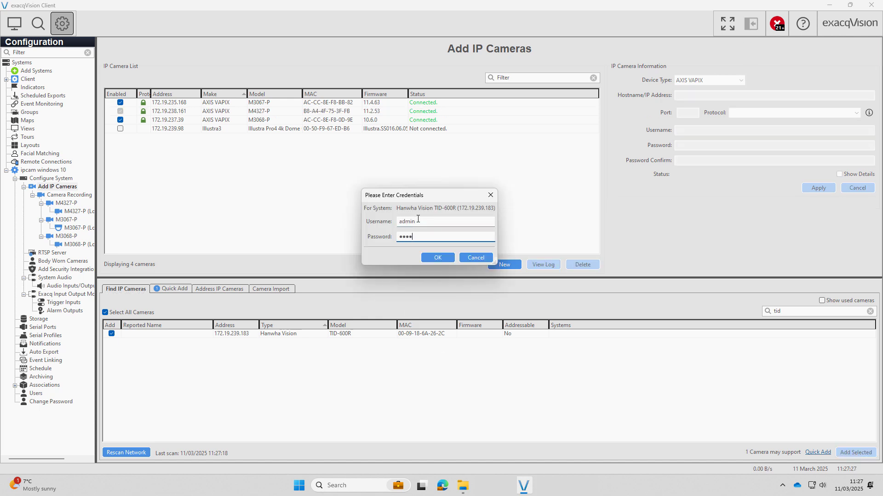
{"action": "type", "text": "••••••"}
{"action": "left_click", "coordinate": [426, 256]}
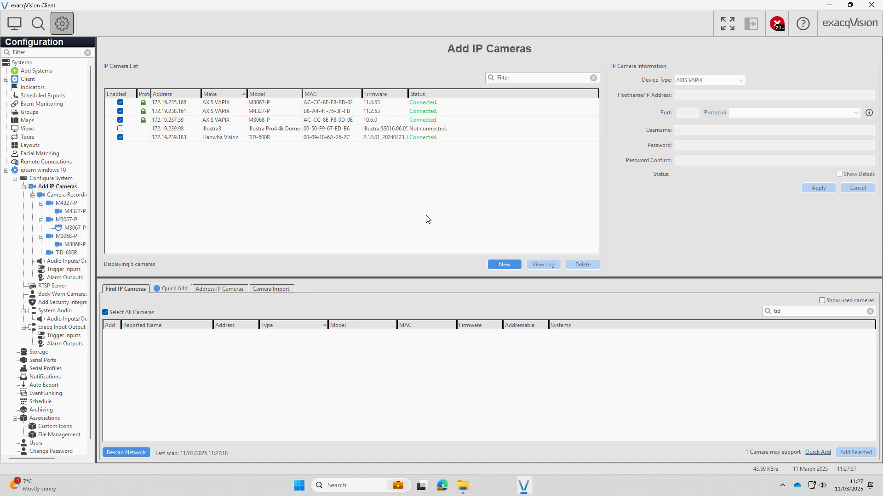
Create a new Hanwha Vision camera entry with IP address 172.19.239.183.
{"action": "left_click", "coordinate": [496, 267]}
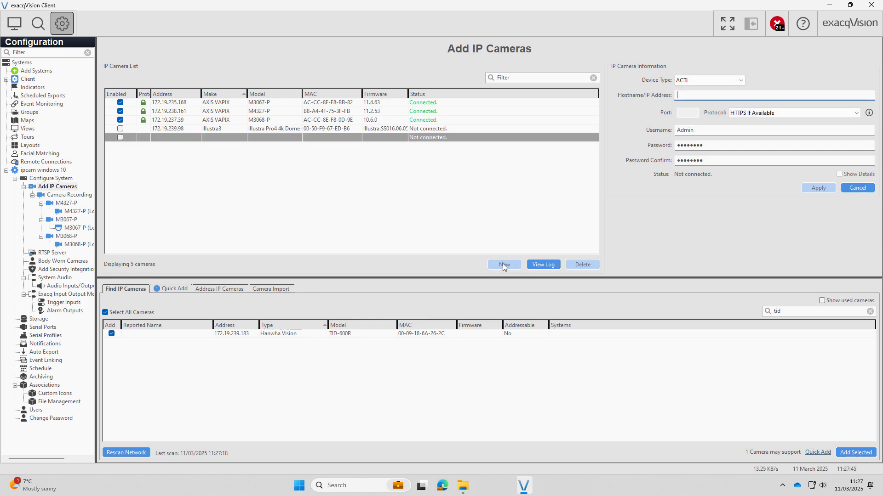
{"action": "left_click", "coordinate": [699, 82]}
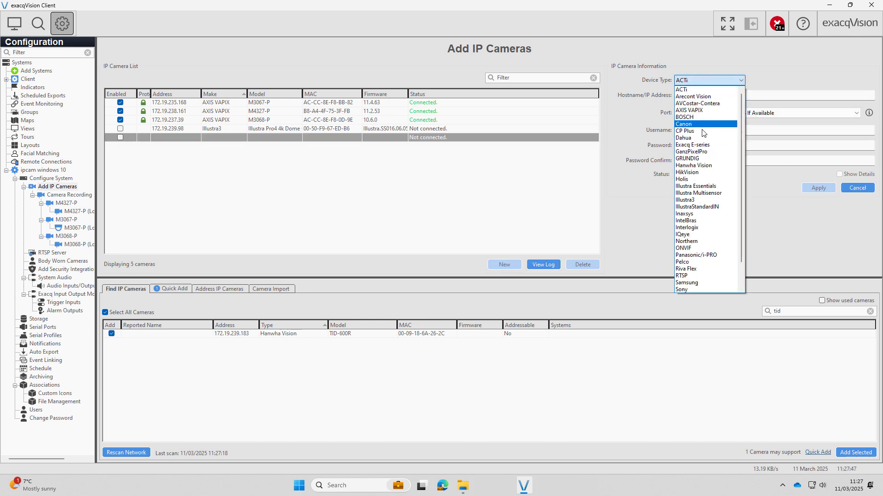
{"action": "left_click", "coordinate": [702, 169]}
{"action": "left_click", "coordinate": [693, 96]}
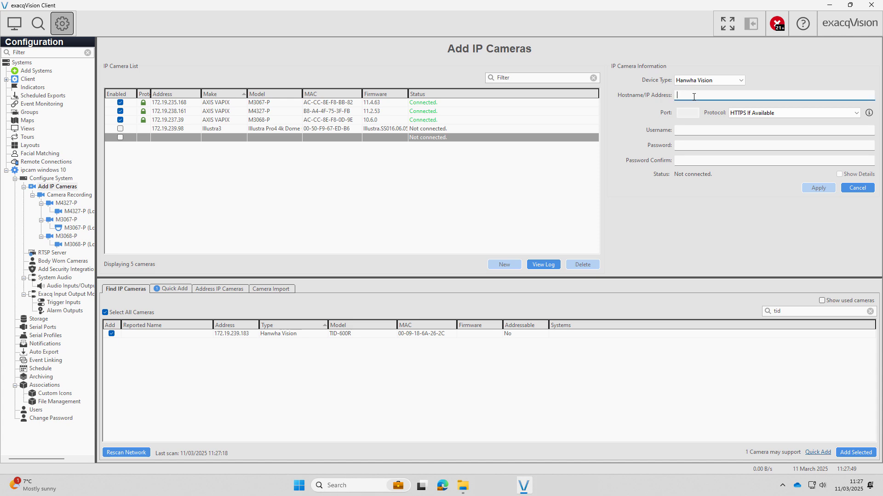
{"action": "type", "text": "172.19.239.183"}
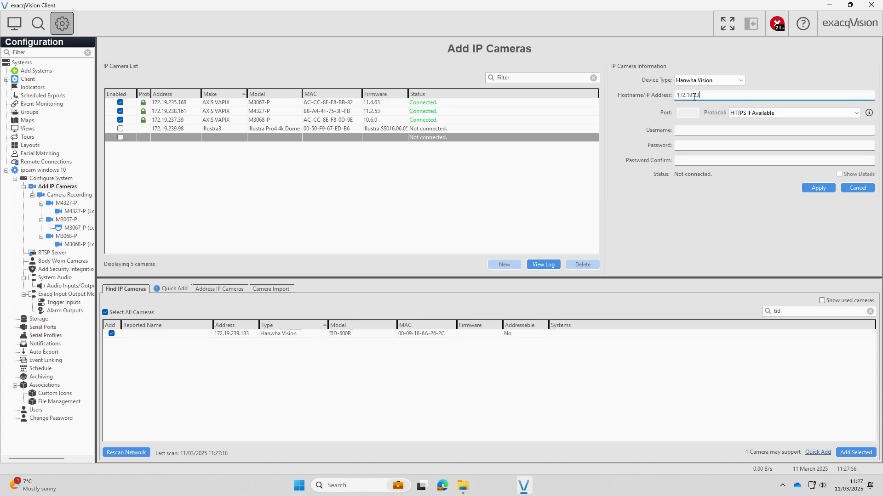
Enter the admin username and password twice, then apply to connect the camera.
{"action": "left_click", "coordinate": [692, 130]}
{"action": "type", "text": "admin"}
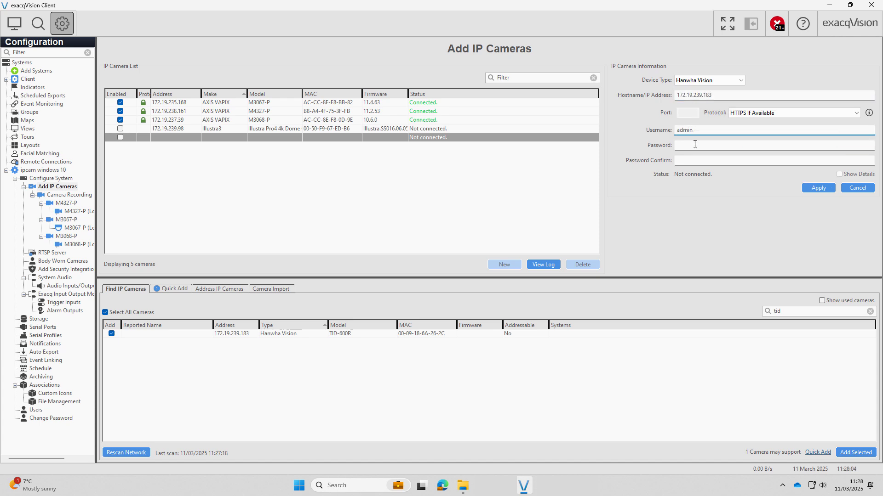
{"action": "left_click", "coordinate": [690, 145]}
{"action": "type", "text": "••••••••••"}
{"action": "left_click", "coordinate": [688, 161]}
{"action": "type", "text": "••••••••••"}
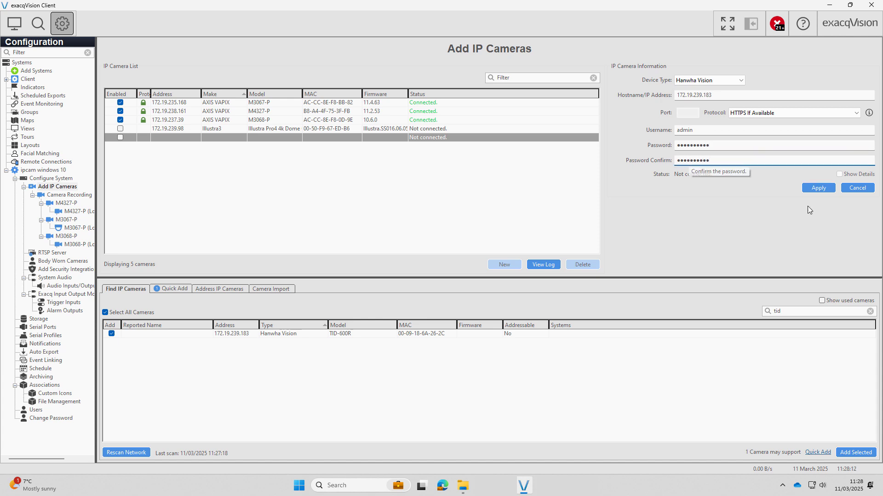
{"action": "left_click", "coordinate": [818, 189]}
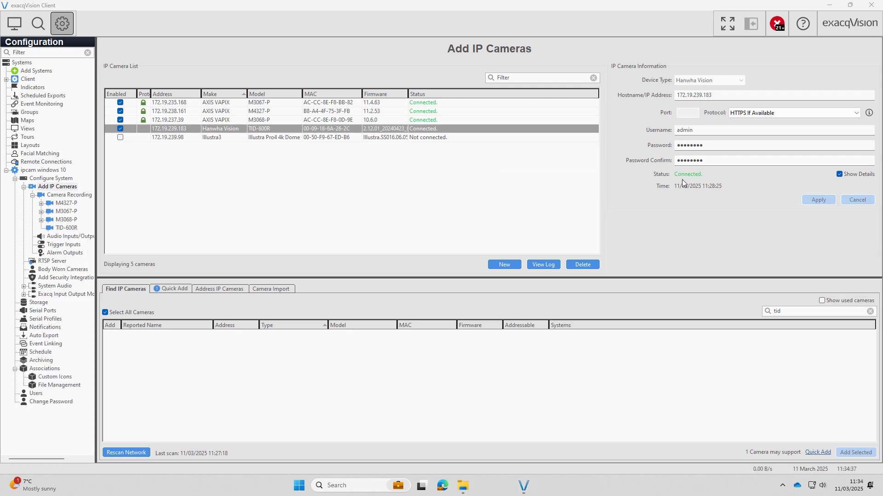
Rename the TID-600R audio channels to Listen and Talk with recording enabled.
{"action": "left_click", "coordinate": [66, 237]}
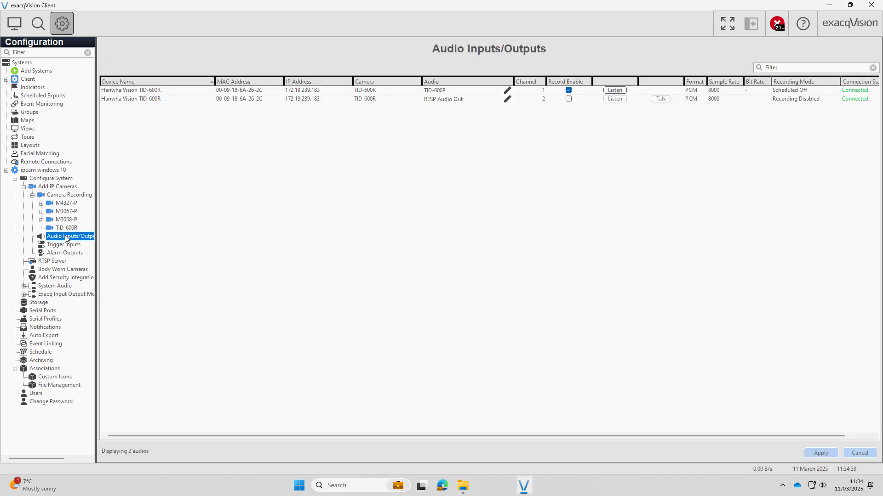
{"action": "left_click", "coordinate": [508, 91]}
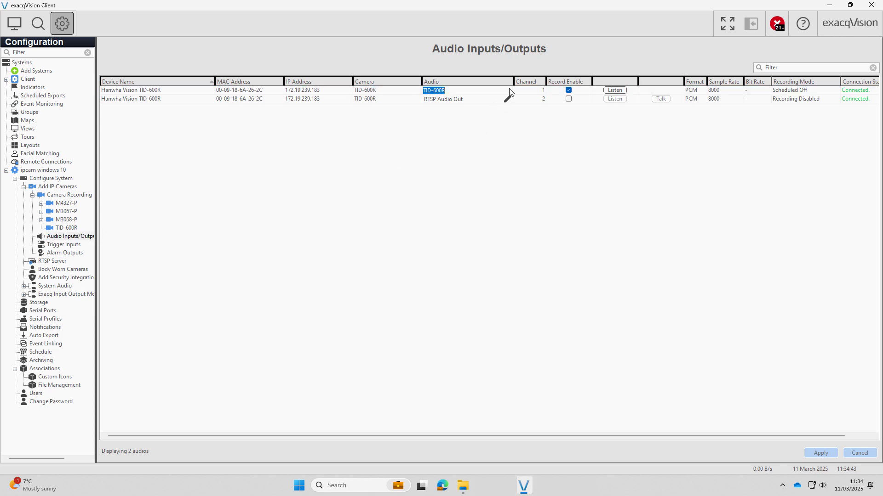
{"action": "type", "text": "Listen"}
{"action": "key", "text": "Return"}
{"action": "left_click", "coordinate": [511, 101]}
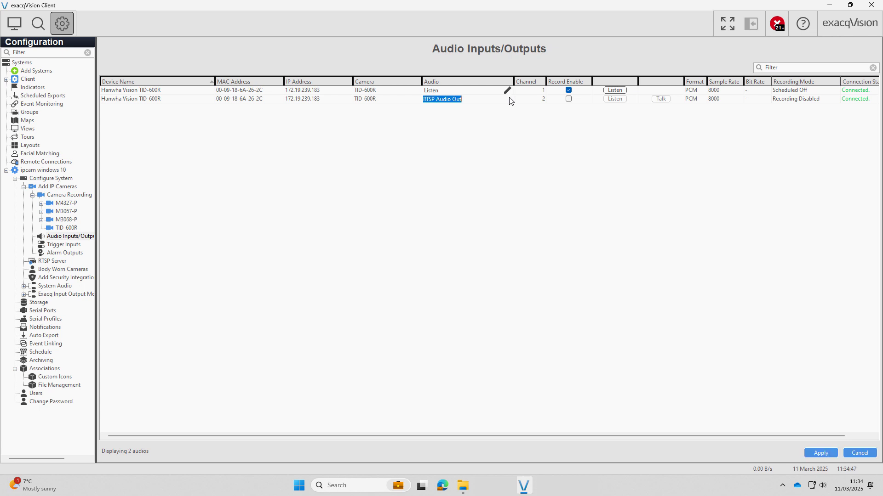
{"action": "type", "text": "Talk"}
{"action": "left_click", "coordinate": [569, 99]}
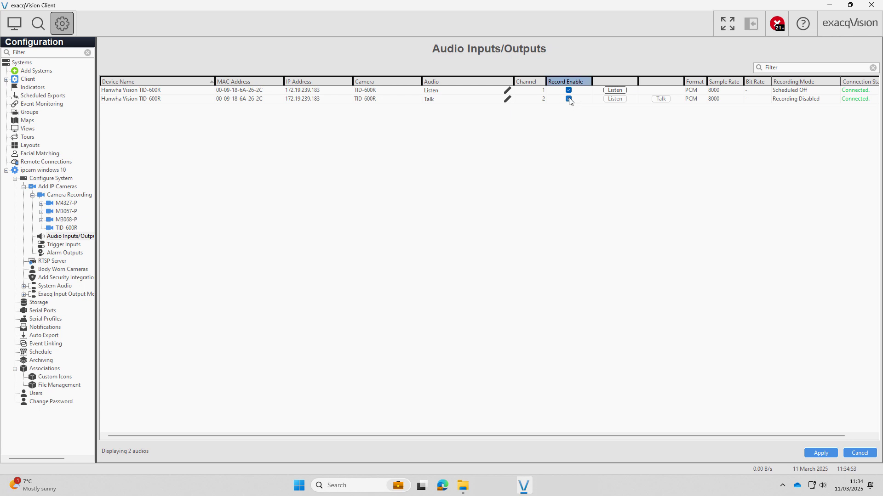
Test the Listen channel's live audio and save the audio settings.
{"action": "left_click", "coordinate": [615, 90]}
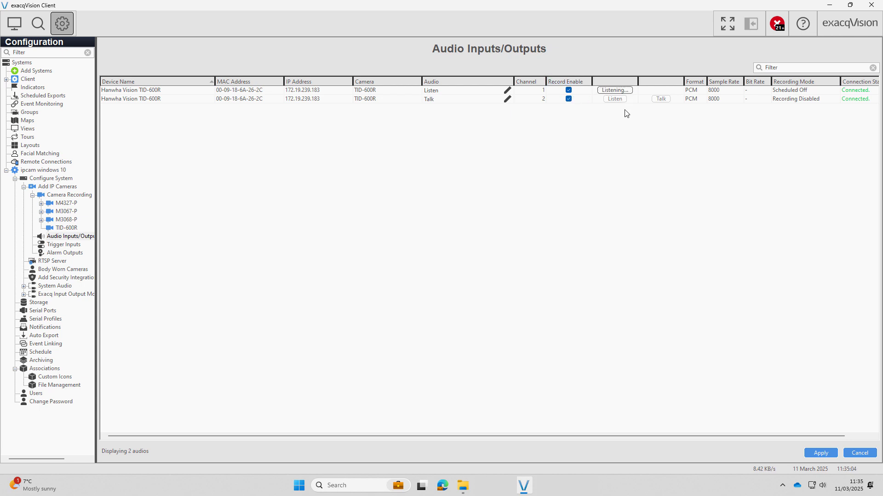
{"action": "left_click", "coordinate": [815, 455]}
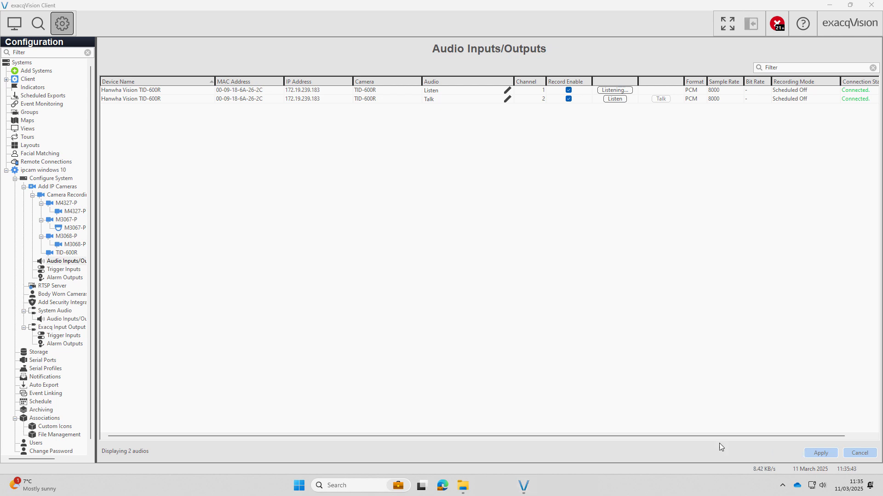
{"action": "left_click", "coordinate": [44, 419]}
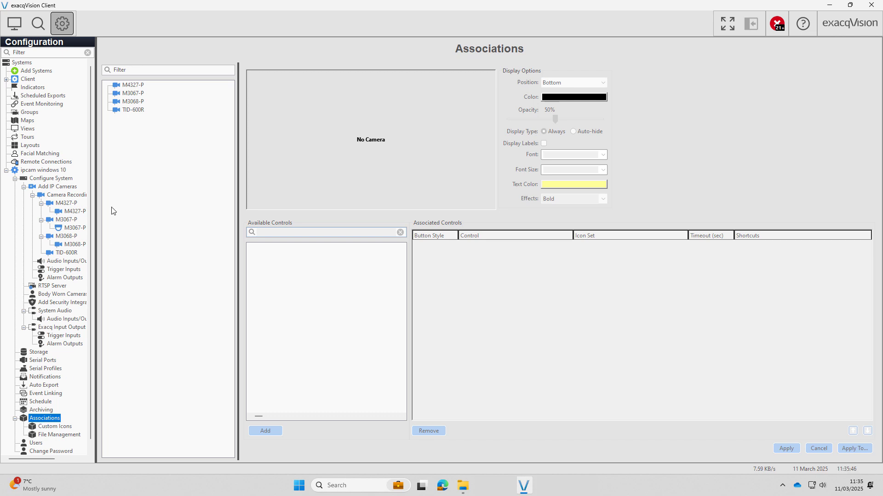
Associate the Listen, Talk and Call In Progress controls with the TID-600R.
{"action": "left_click", "coordinate": [132, 111]}
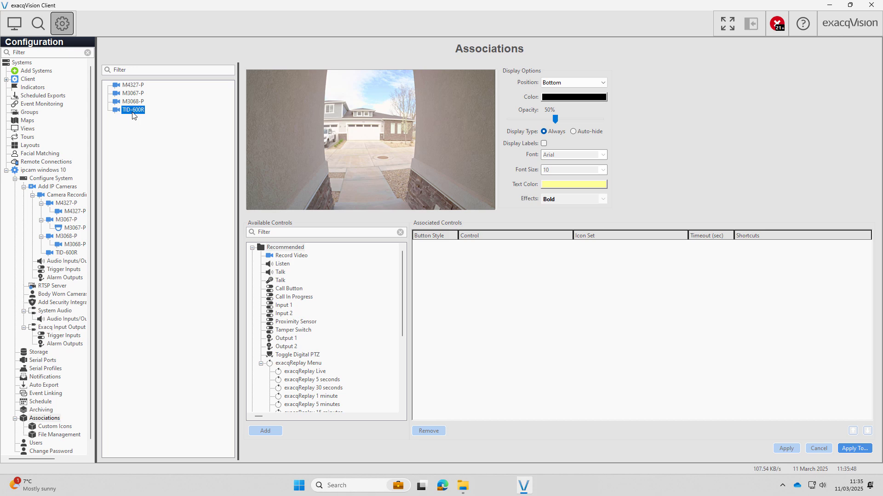
{"action": "left_click", "coordinate": [286, 265]}
{"action": "left_click", "coordinate": [265, 430]}
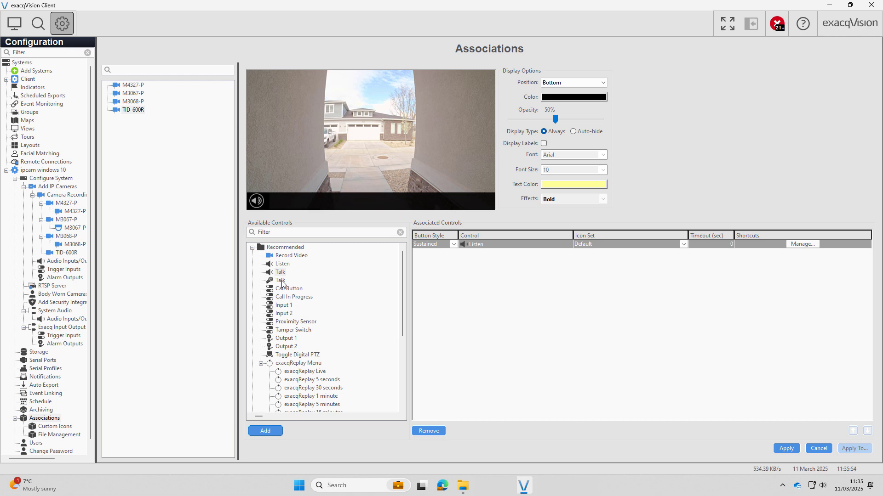
{"action": "left_click", "coordinate": [281, 281]}
{"action": "left_click", "coordinate": [276, 435]}
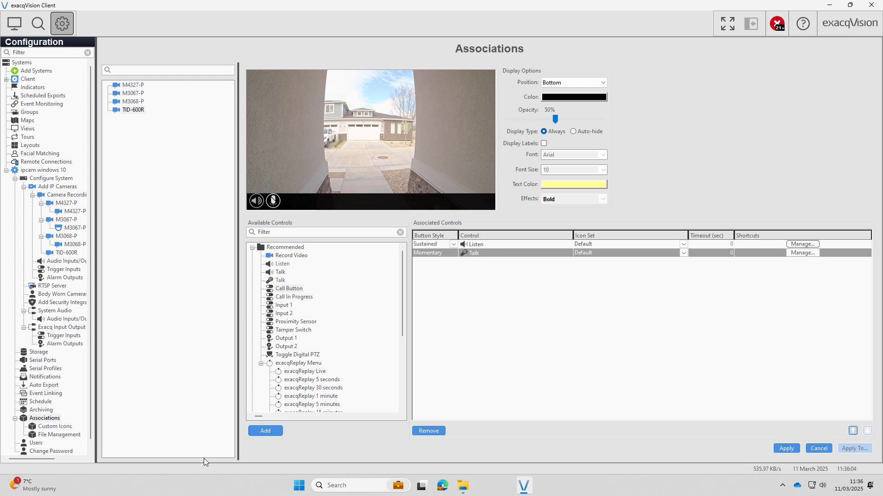
{"action": "left_click", "coordinate": [289, 297]}
{"action": "left_click", "coordinate": [271, 432]}
Add the Soft Trigger - Unlock event link and apply the associations.
{"action": "scroll", "coordinate": [311, 362], "scroll_direction": "down", "scroll_amount": 6}
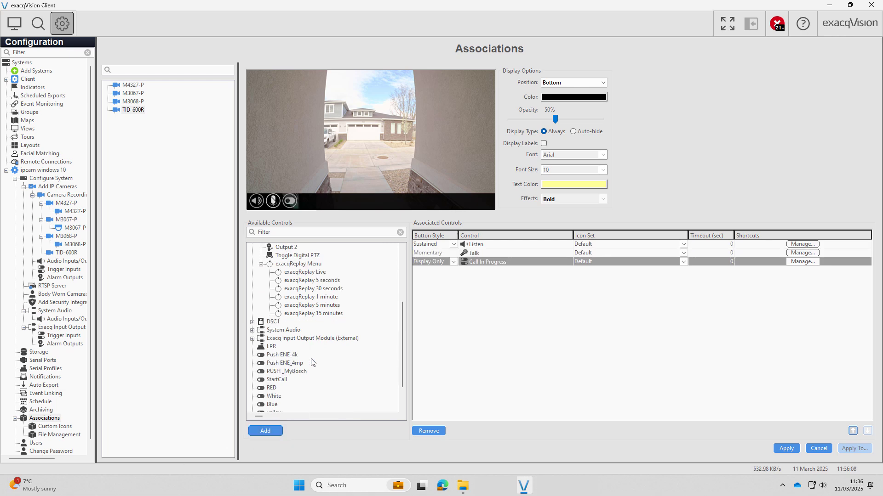
{"action": "left_click", "coordinate": [296, 405]}
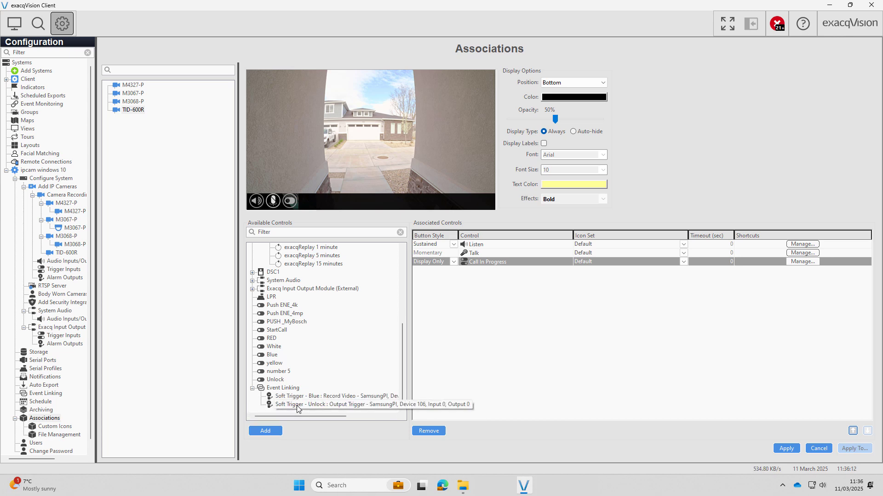
{"action": "left_click", "coordinate": [265, 431]}
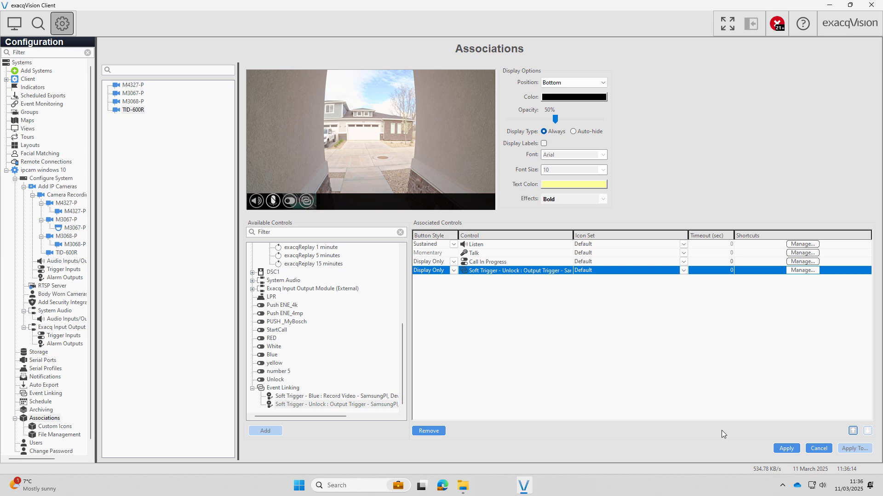
{"action": "left_click", "coordinate": [782, 449]}
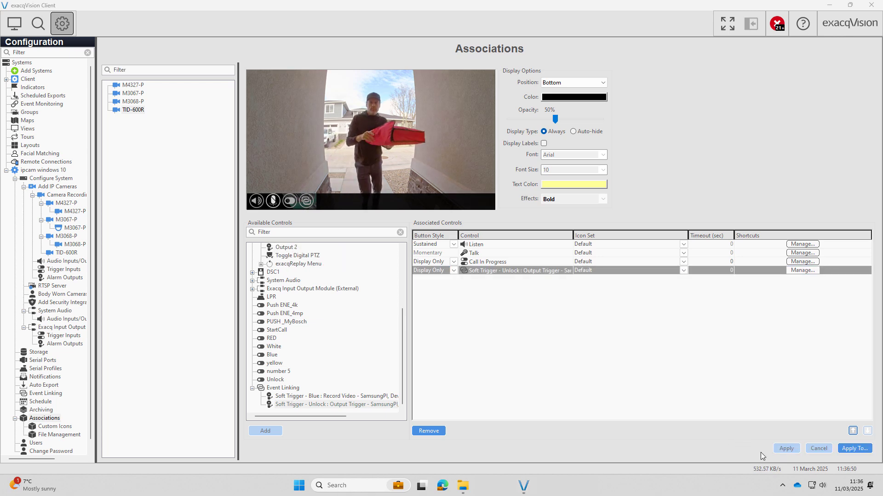
{"action": "left_click", "coordinate": [26, 129]}
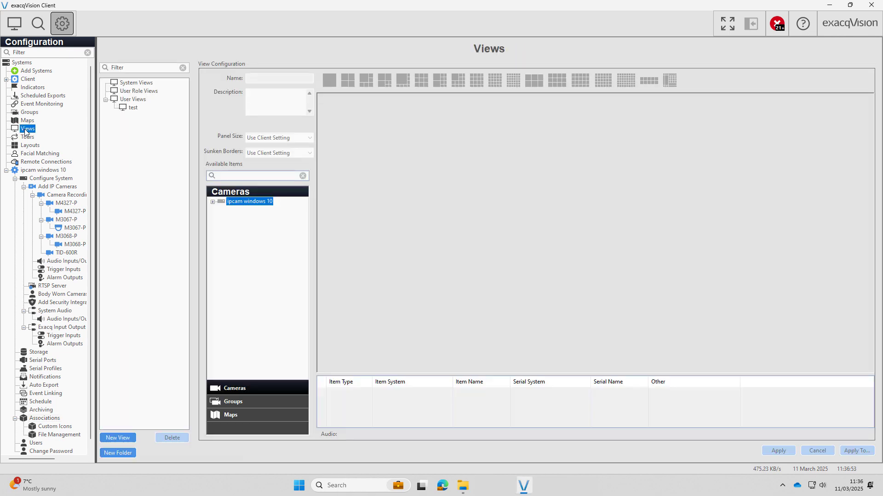
Create single-panel view 'Intercom View 1' containing the TID-600R feed and save it.
{"action": "left_click", "coordinate": [119, 438]}
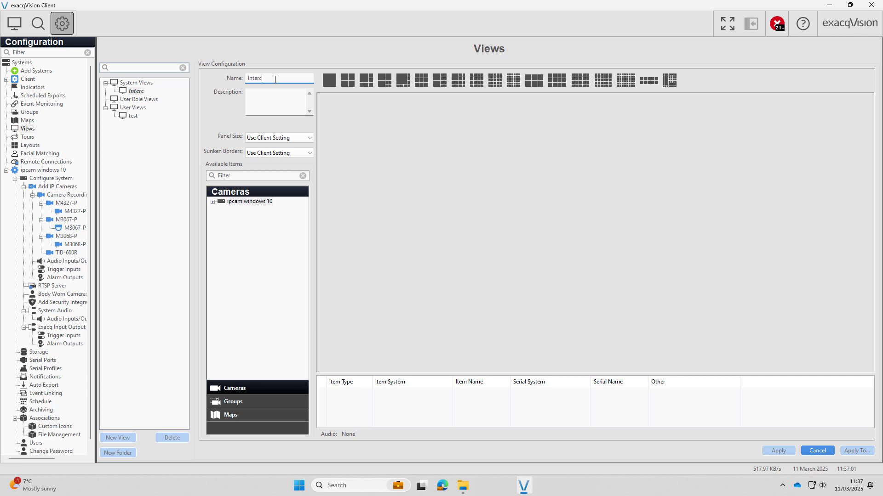
{"action": "type", "text": "om View 1"}
{"action": "left_click", "coordinate": [329, 80]}
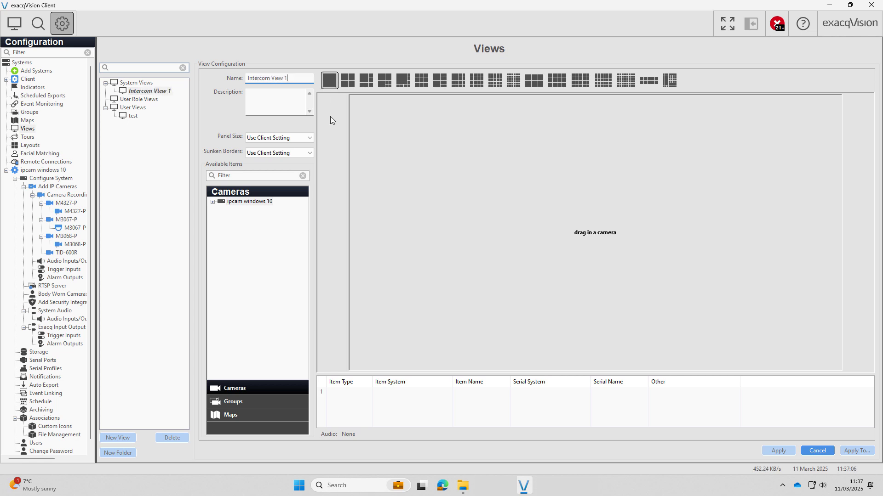
{"action": "left_click", "coordinate": [212, 202]}
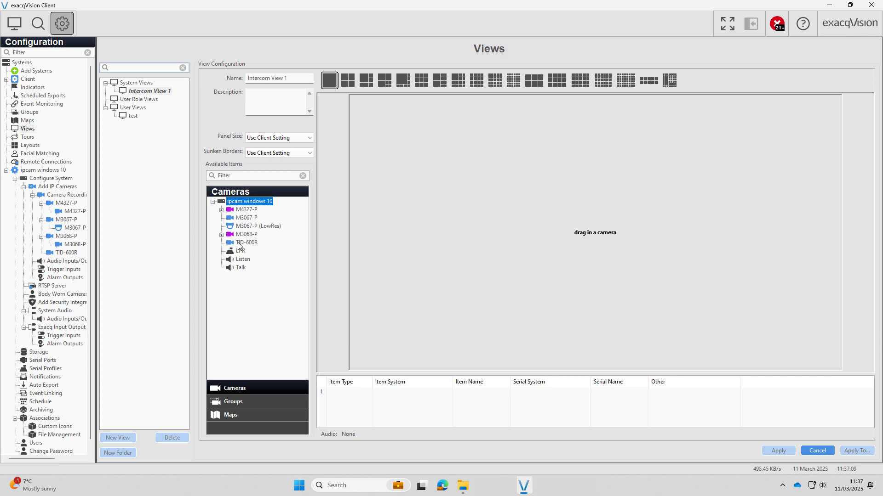
{"action": "left_click_drag", "start_coordinate": [239, 246], "coordinate": [474, 254]}
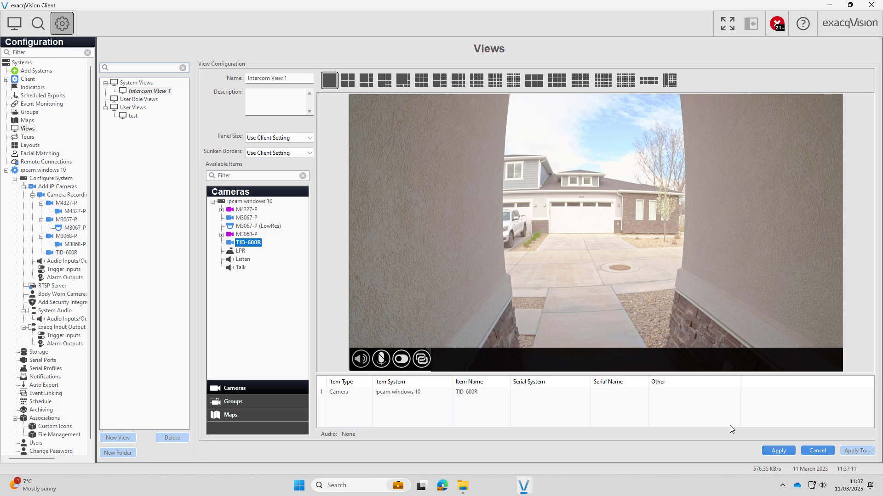
{"action": "left_click", "coordinate": [785, 456]}
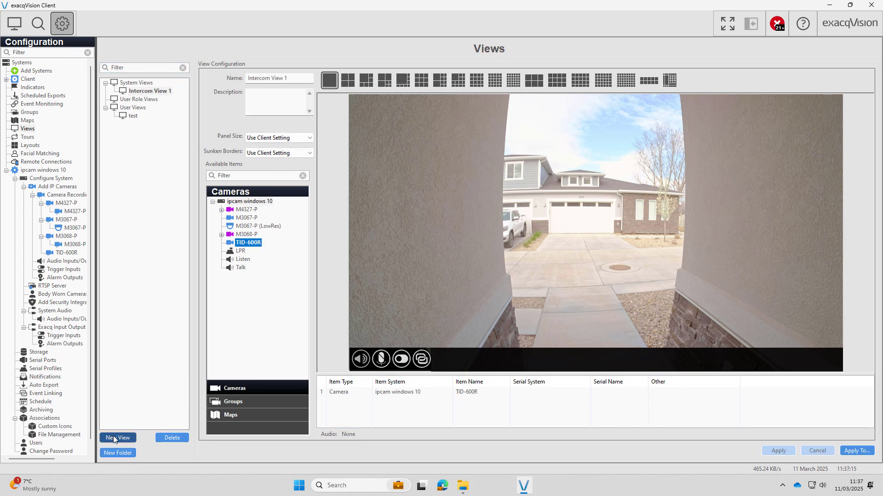
{"action": "left_click", "coordinate": [36, 104]}
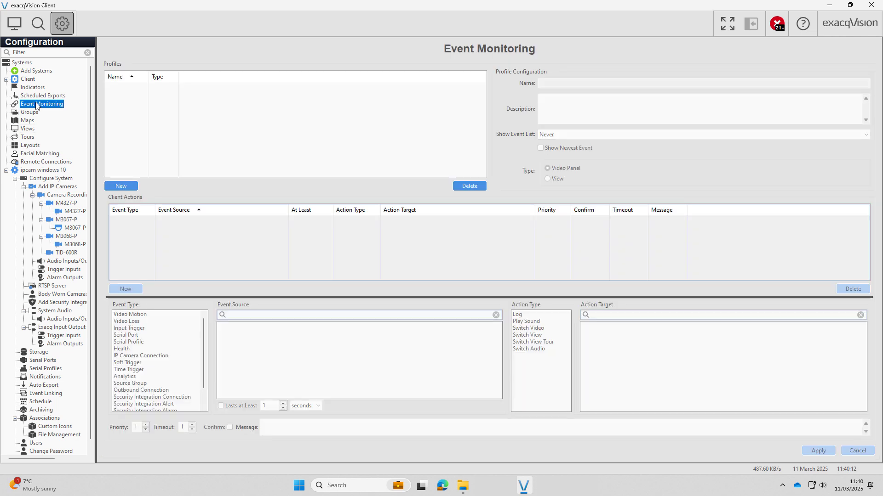
Create event monitoring profile 'Intercom' of type View, always showing the event list.
{"action": "left_click", "coordinate": [127, 188]}
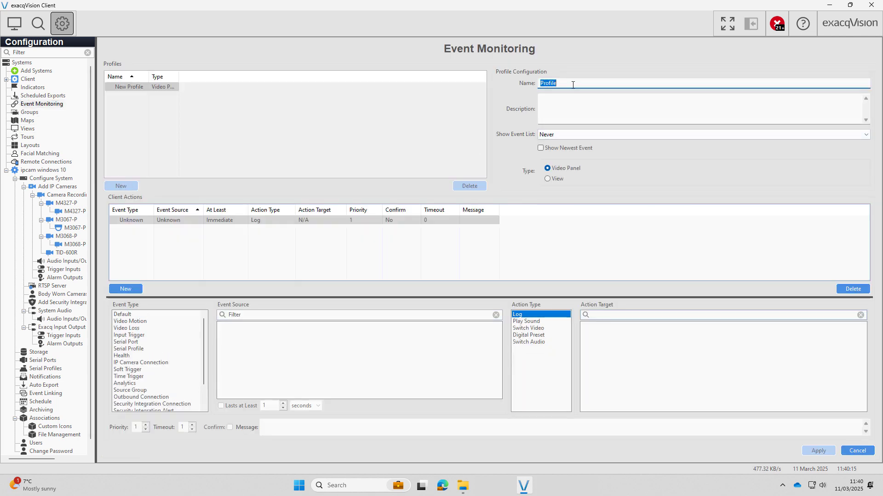
{"action": "type", "text": "Intercom"}
{"action": "left_click", "coordinate": [565, 134]}
{"action": "left_click", "coordinate": [559, 153]}
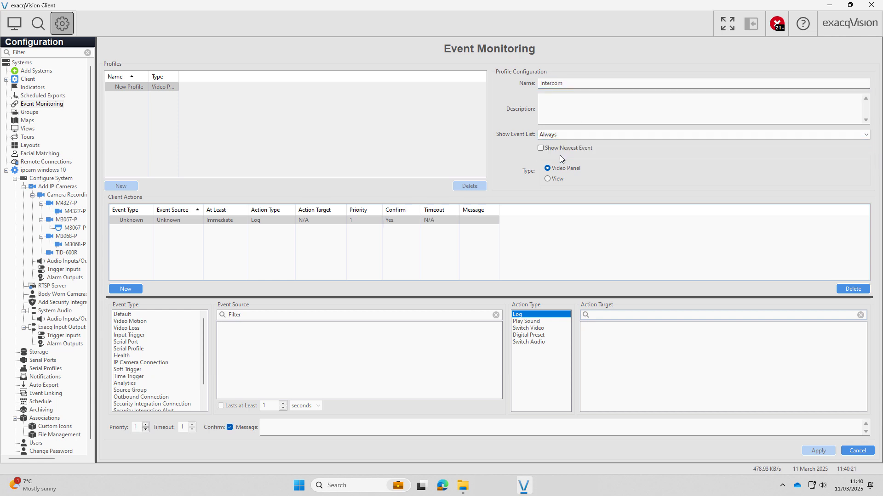
{"action": "left_click", "coordinate": [550, 181]}
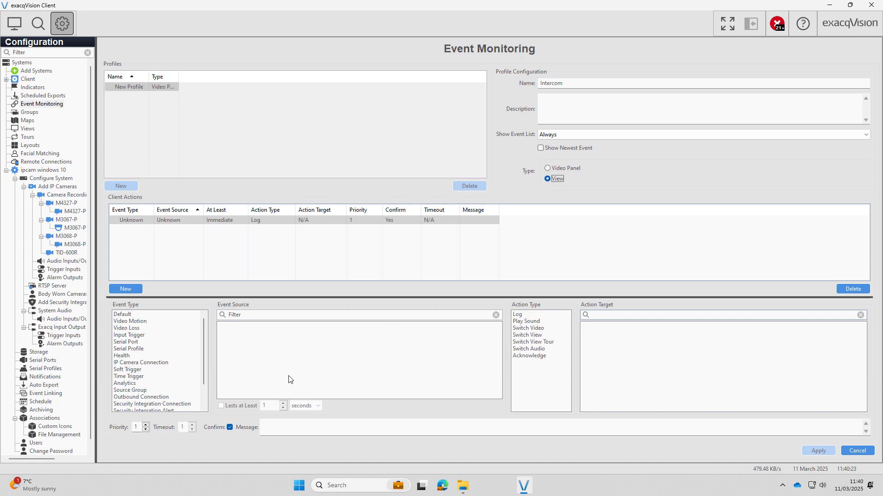
Link the TID-600R Call Button input trigger to switch to Intercom View 1, and apply.
{"action": "left_click", "coordinate": [141, 336]}
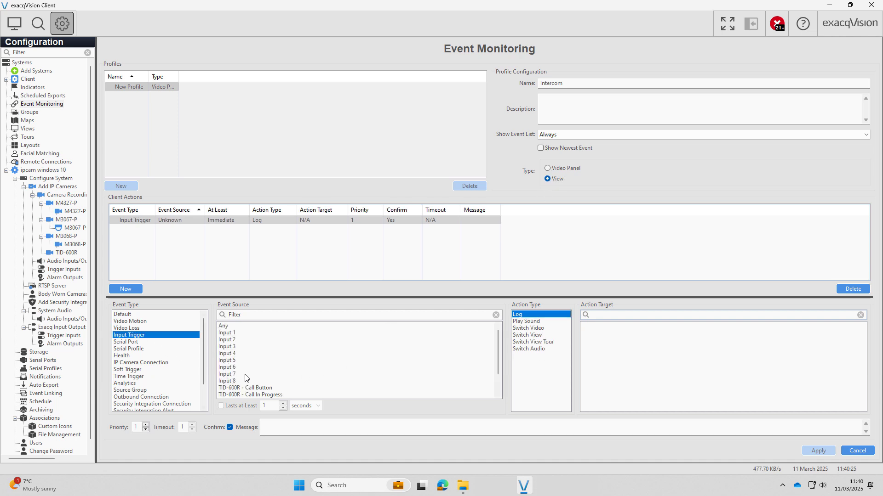
{"action": "left_click", "coordinate": [255, 389]}
{"action": "left_click", "coordinate": [521, 338]}
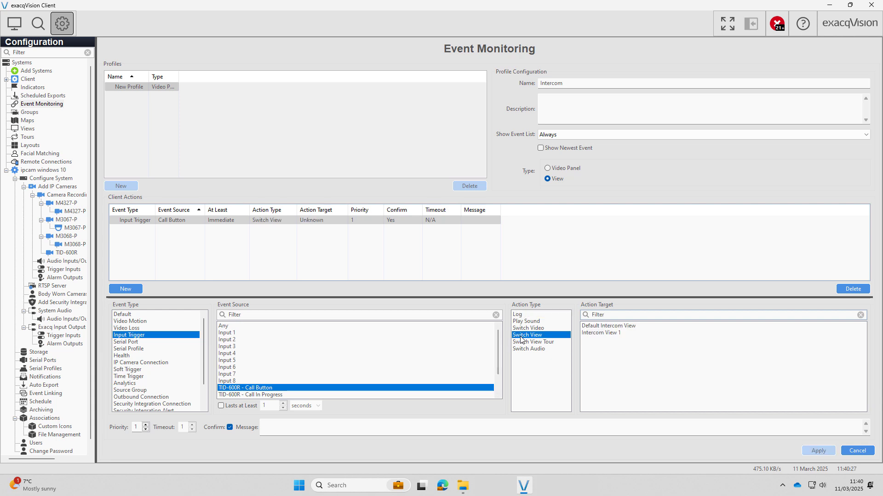
{"action": "left_click", "coordinate": [598, 333]}
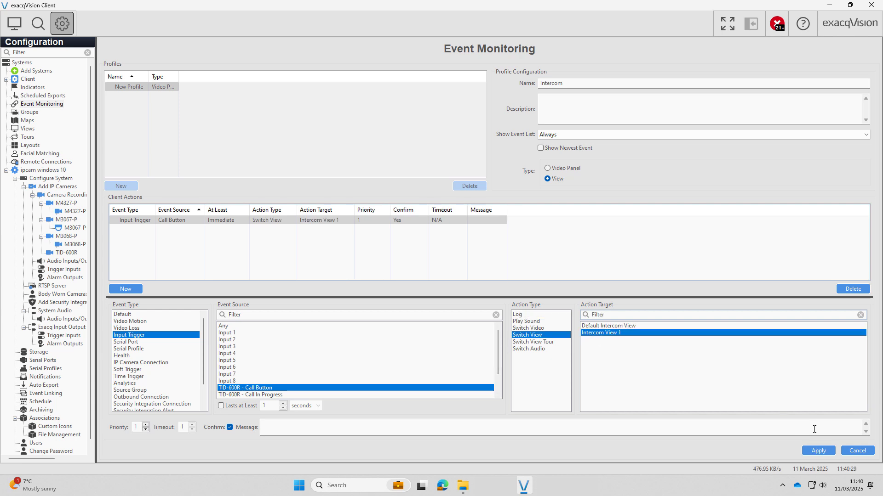
{"action": "left_click", "coordinate": [819, 453]}
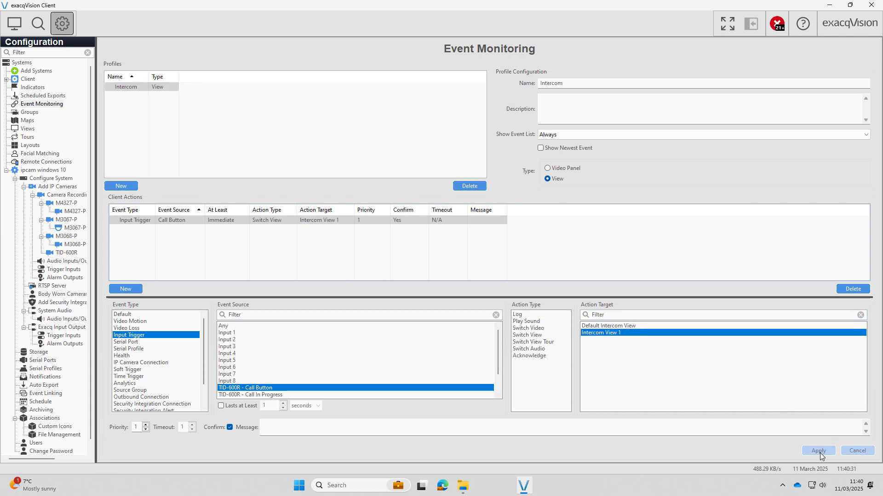
Enable Persistent Monitoring with the Intercom profile in the client settings and apply.
{"action": "left_click", "coordinate": [26, 81]}
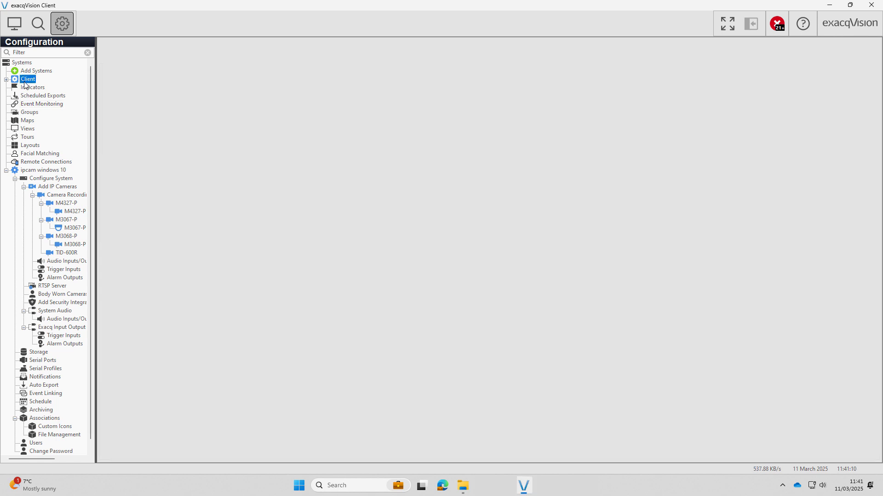
{"action": "left_click", "coordinate": [345, 397]}
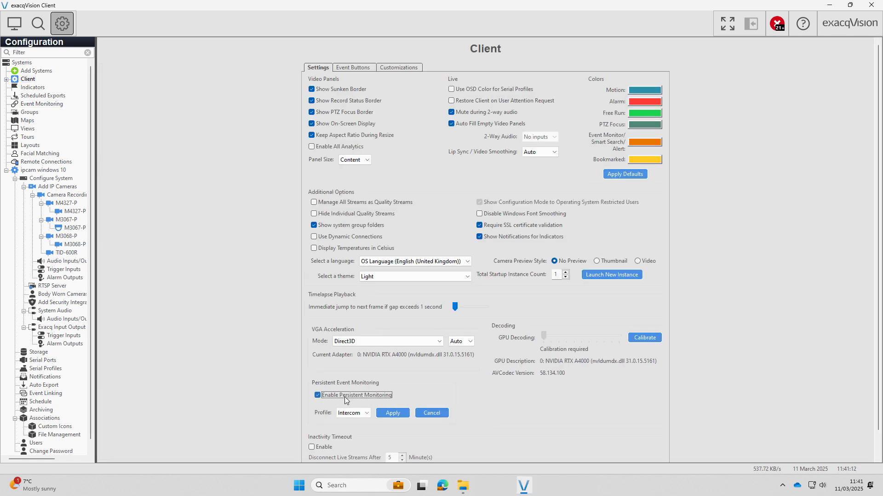
{"action": "left_click", "coordinate": [351, 413]}
{"action": "left_click", "coordinate": [349, 422]}
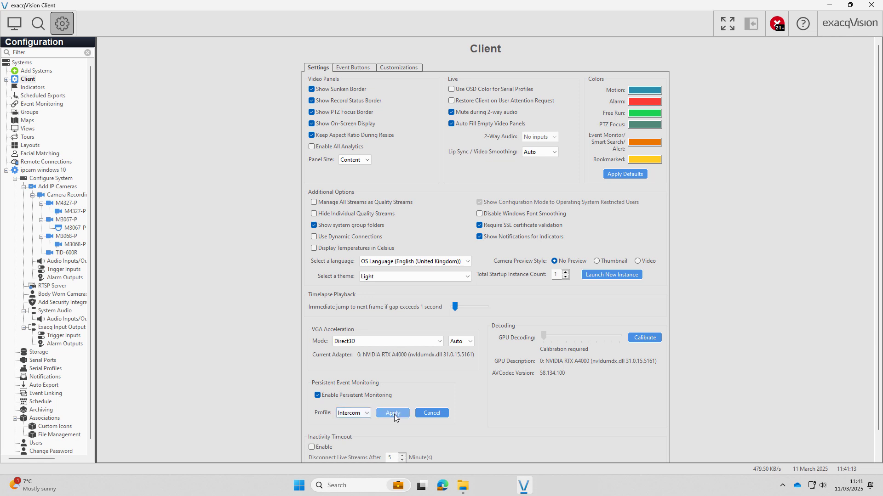
{"action": "left_click", "coordinate": [393, 414]}
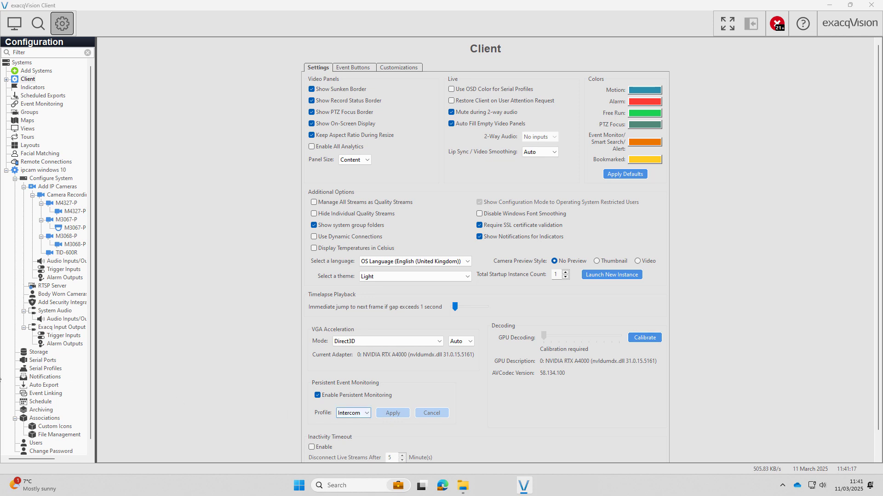
{"action": "scroll", "coordinate": [59, 385], "scroll_direction": "down", "scroll_amount": 1}
Create and apply an event link: TID-600R Call Button input trigger records video on TID-600R.
{"action": "left_click", "coordinate": [59, 387]}
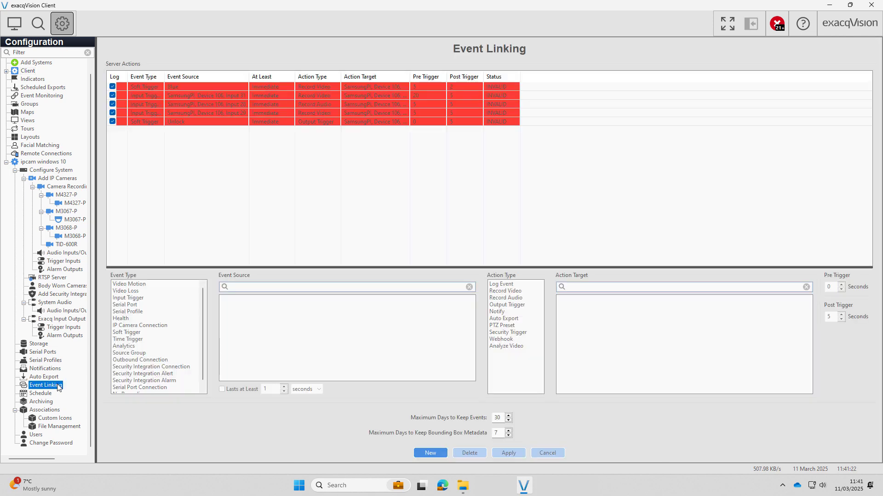
{"action": "left_click", "coordinate": [440, 455]}
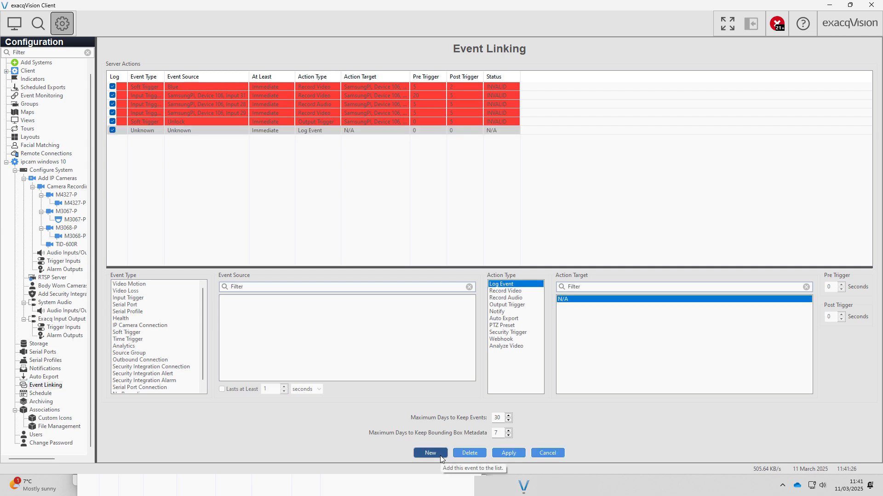
{"action": "left_click", "coordinate": [140, 298]}
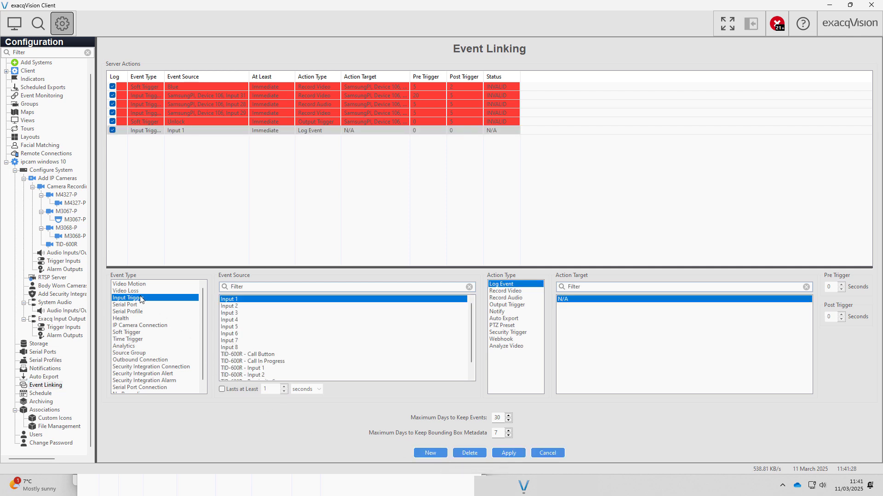
{"action": "left_click", "coordinate": [260, 354]}
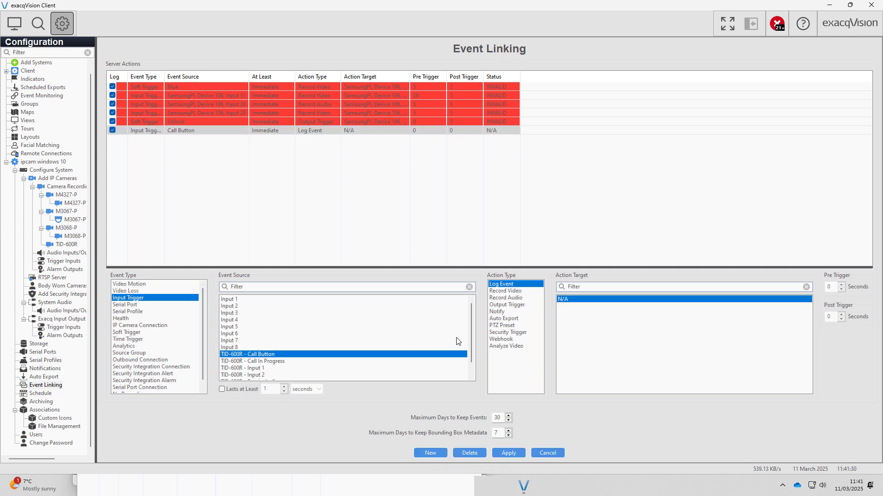
{"action": "left_click", "coordinate": [506, 291]}
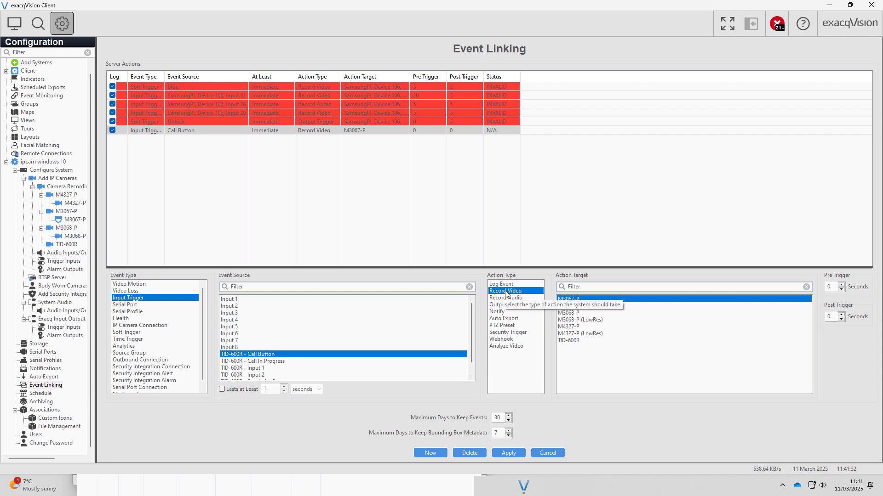
{"action": "left_click", "coordinate": [575, 342]}
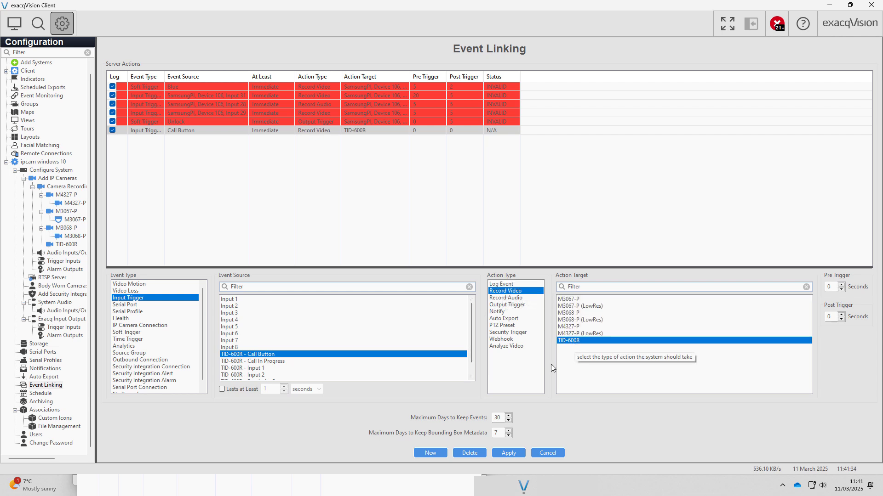
{"action": "left_click", "coordinate": [509, 456]}
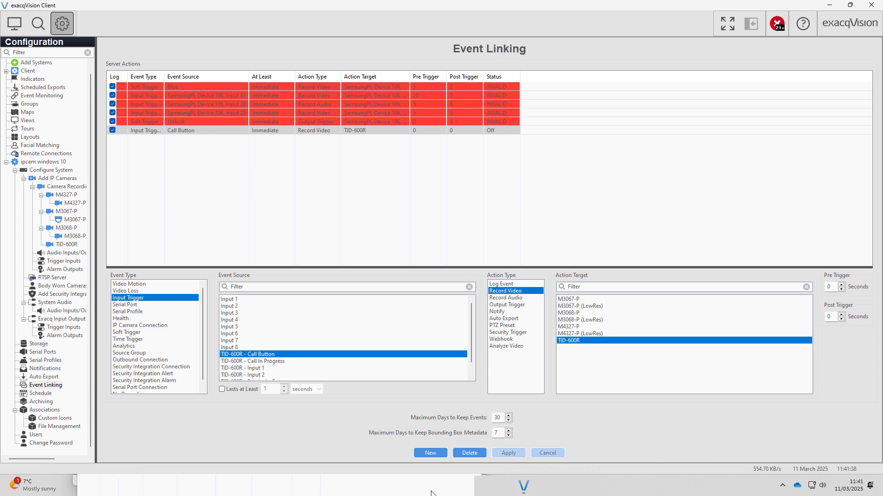